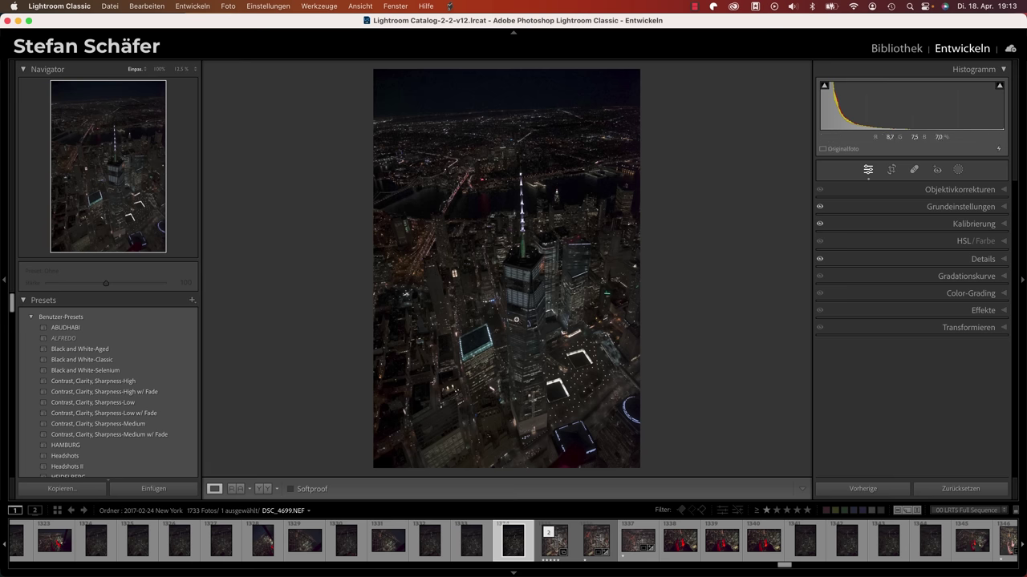
Step: Zoom in and pan across the tower to inspect noise, then return to the whole photo
click(517, 320)
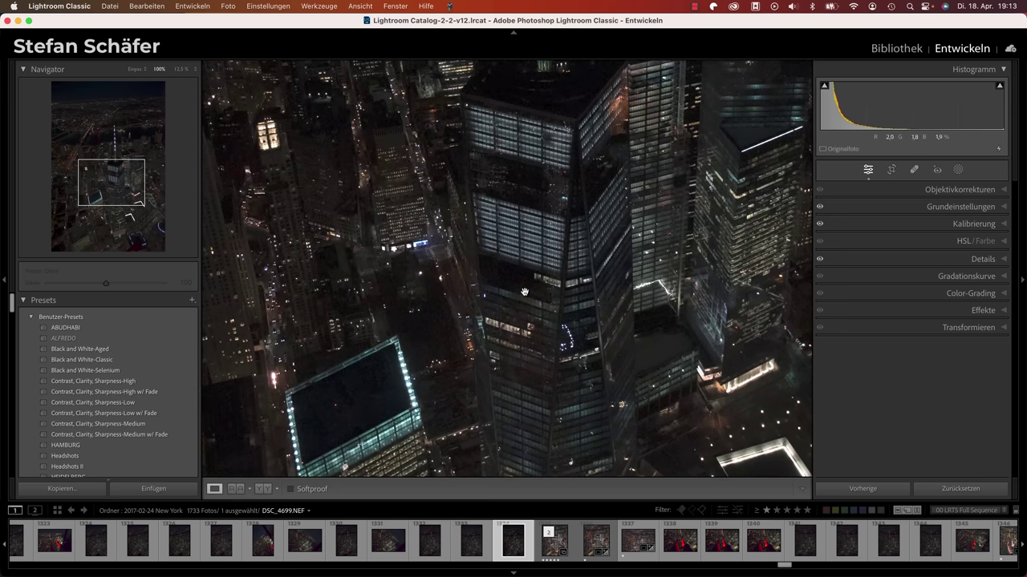
mouse_move(497, 265)
mouse_down()
mouse_move(429, 329)
mouse_move(526, 322)
mouse_up()
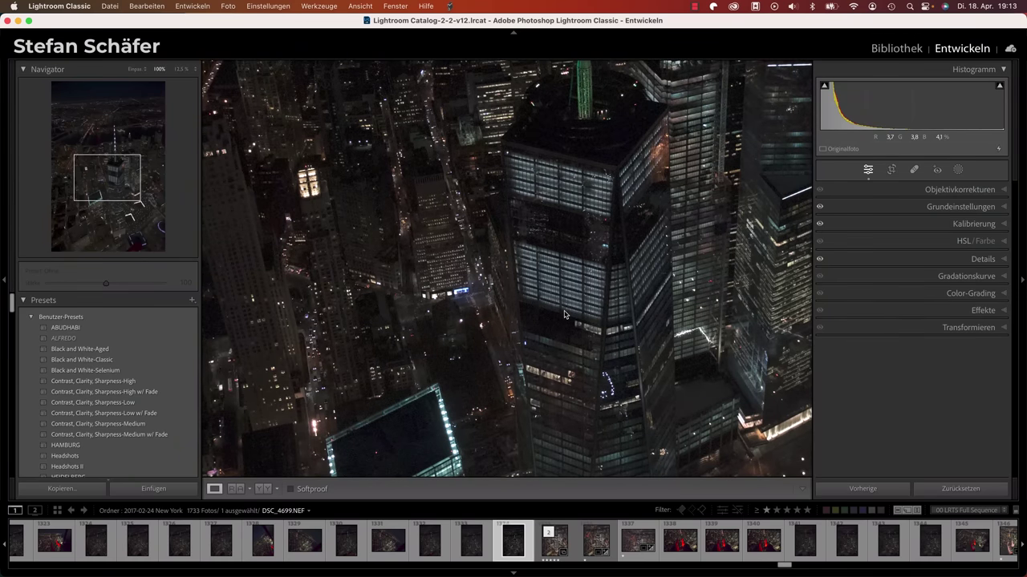
click(564, 314)
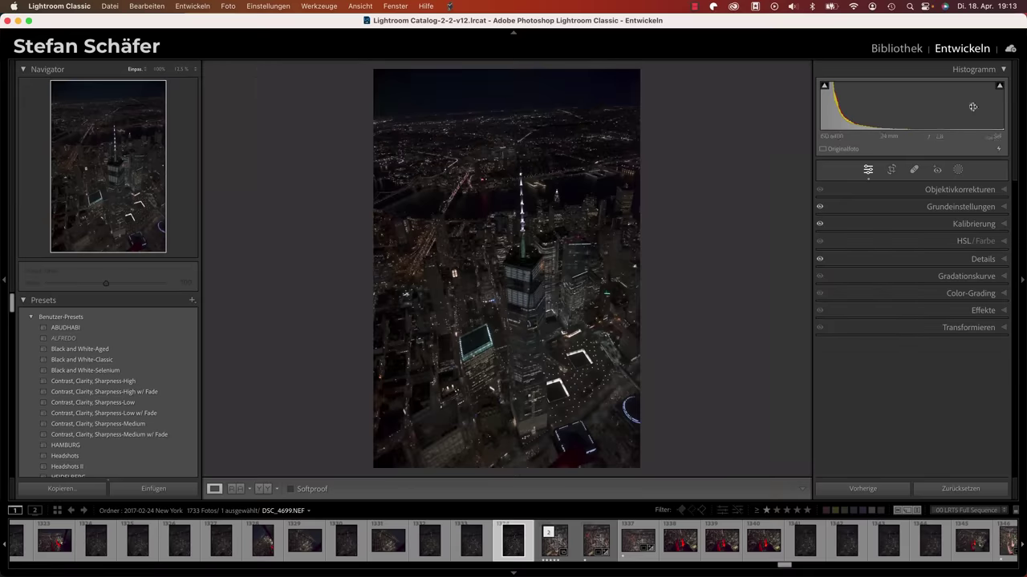
Step: In Grundeinstellungen, raise exposure to +1.45 and shadows to +72, then zoom-check the tower
click(961, 208)
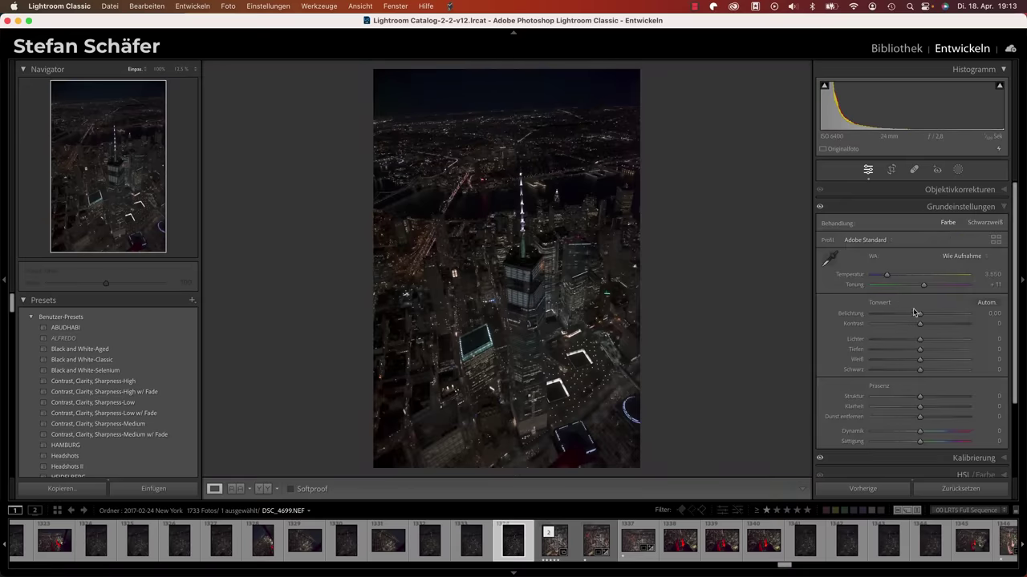
drag(920, 315, 933, 316)
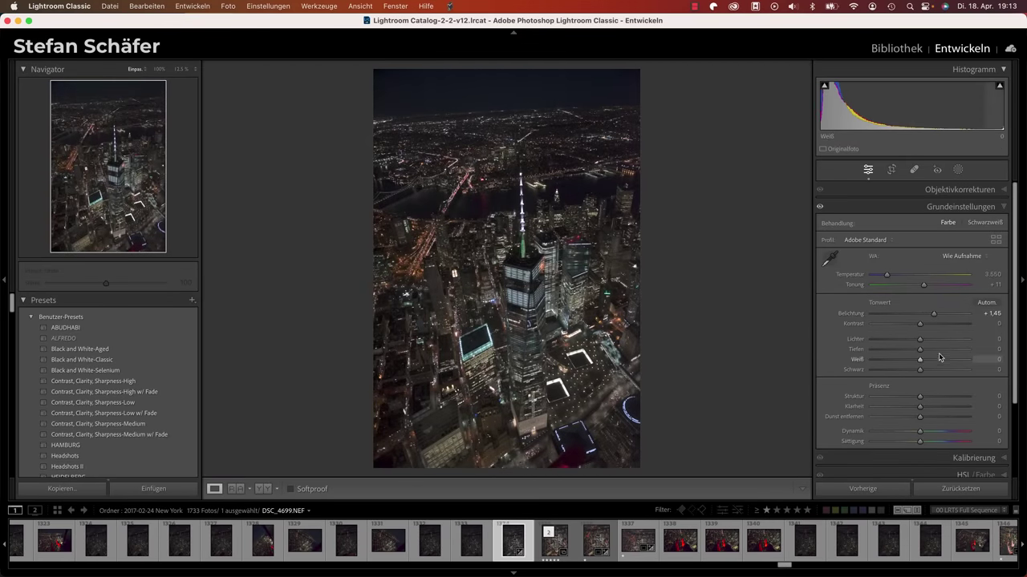
drag(940, 351, 956, 350)
click(526, 279)
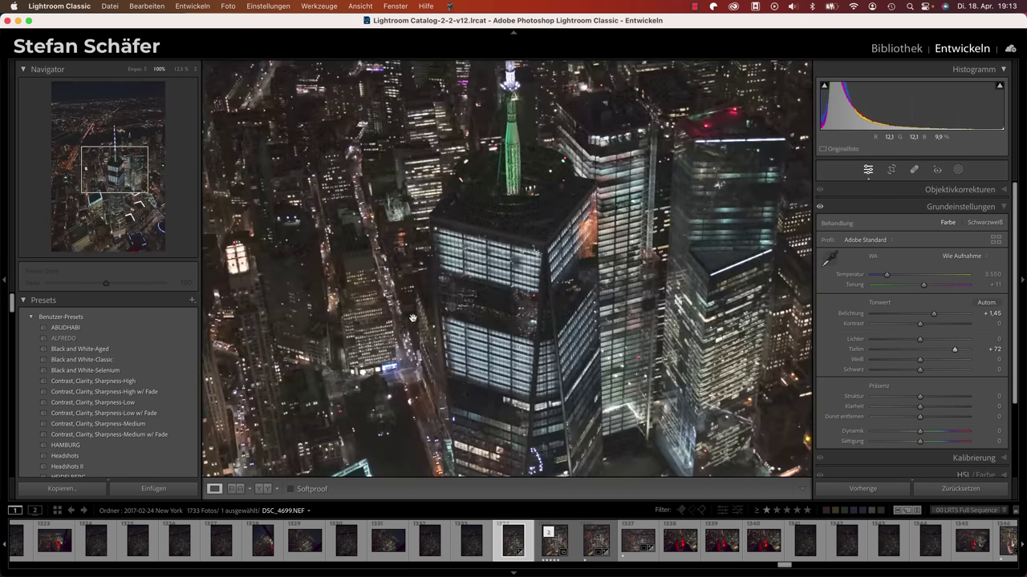
mouse_move(412, 318)
mouse_down()
mouse_move(647, 338)
mouse_move(496, 340)
mouse_up()
click(495, 339)
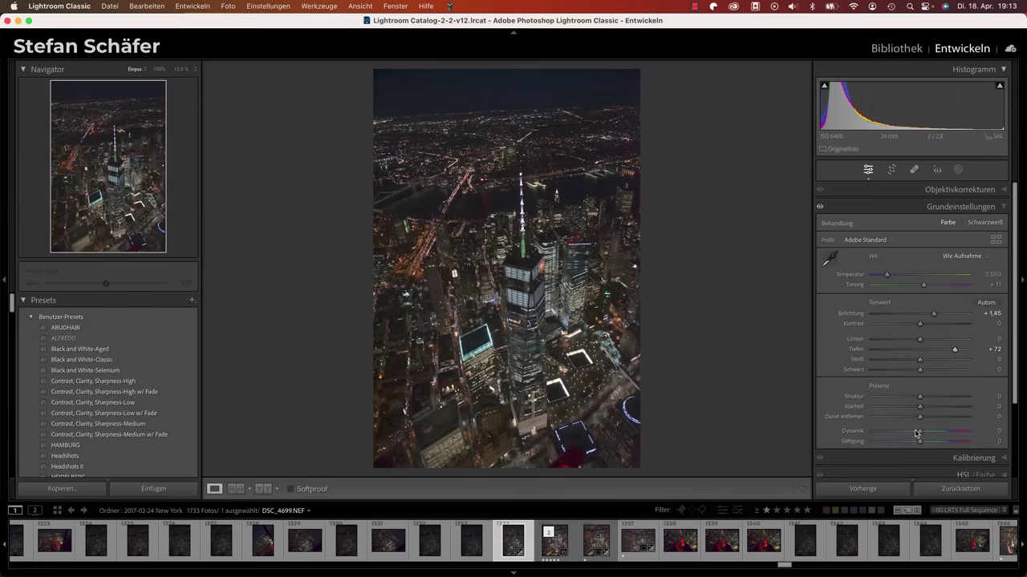
scroll(938, 425, down, 3)
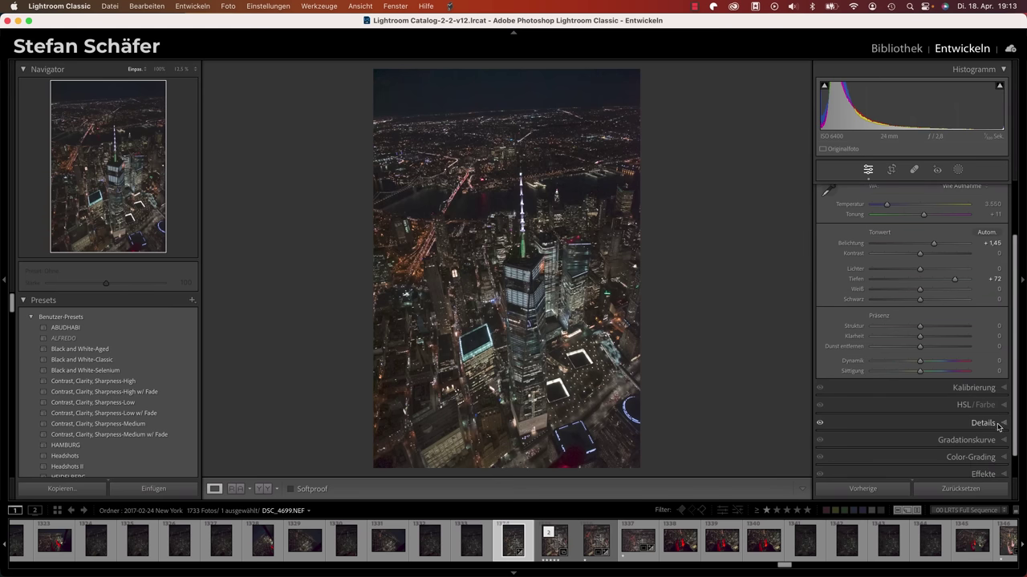
Step: Expand the Details panel and its Manuelle Rauschreduzierung controls
click(999, 425)
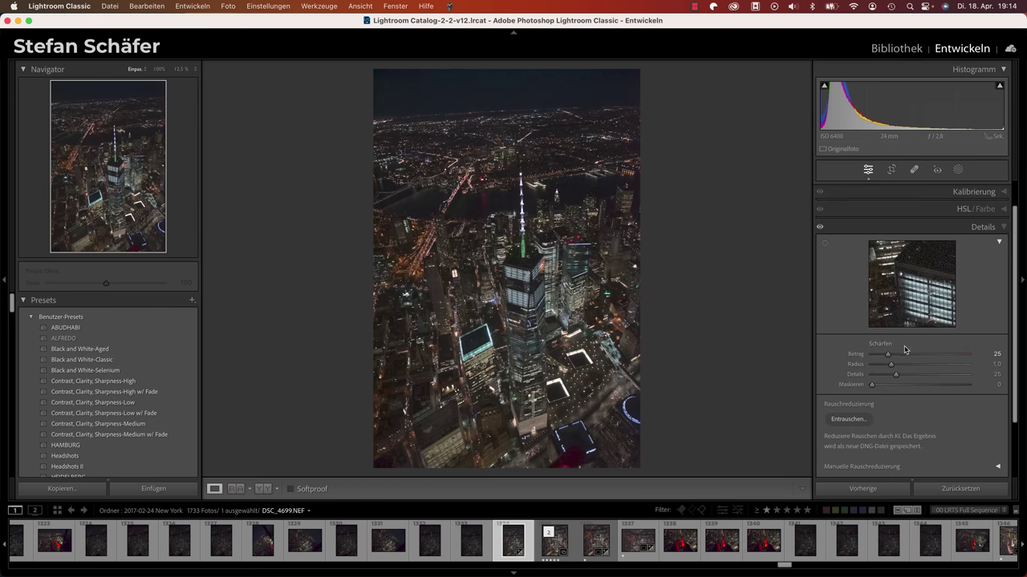
scroll(905, 361, down, 2)
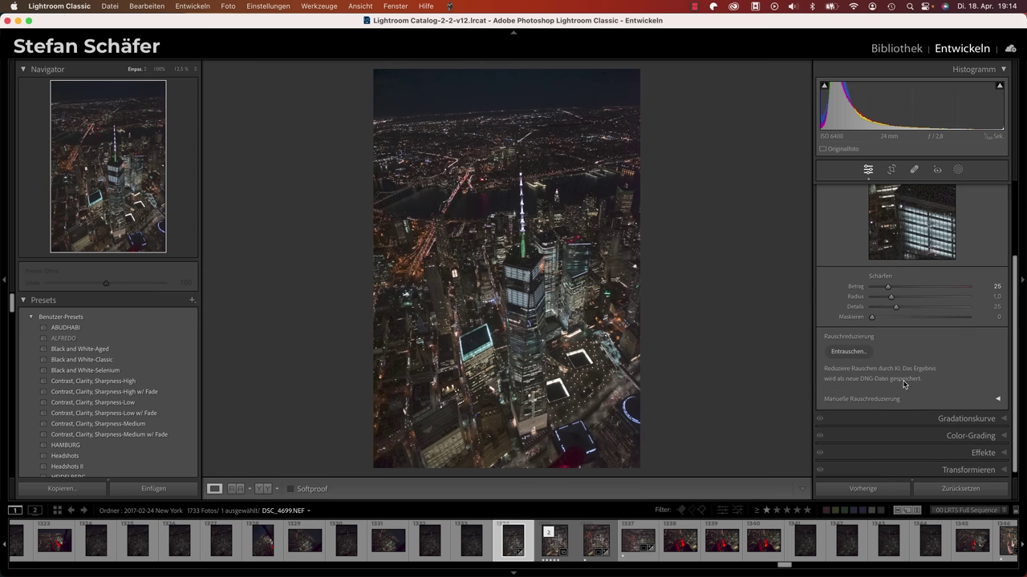
click(998, 398)
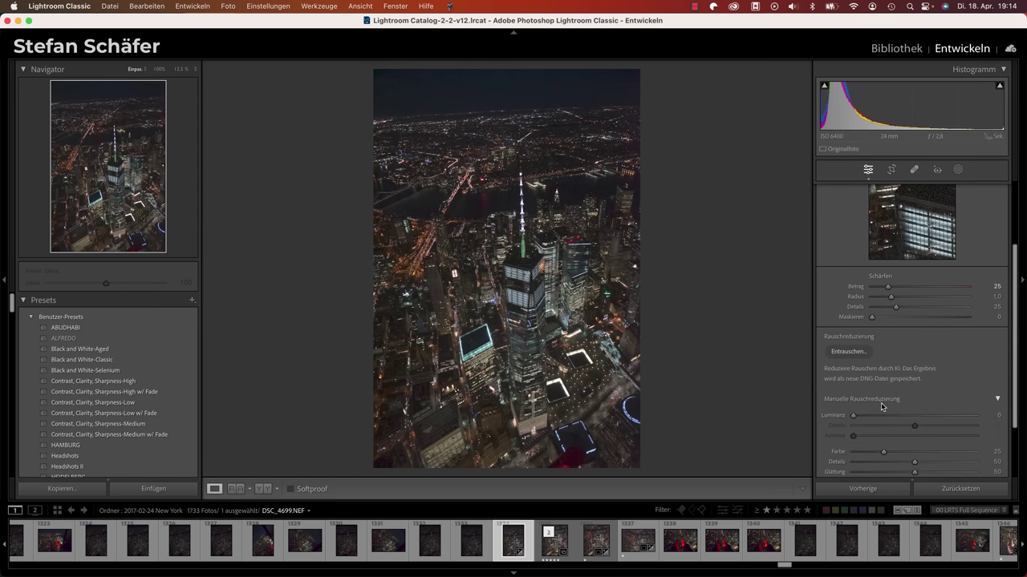
scroll(952, 408, down, 1)
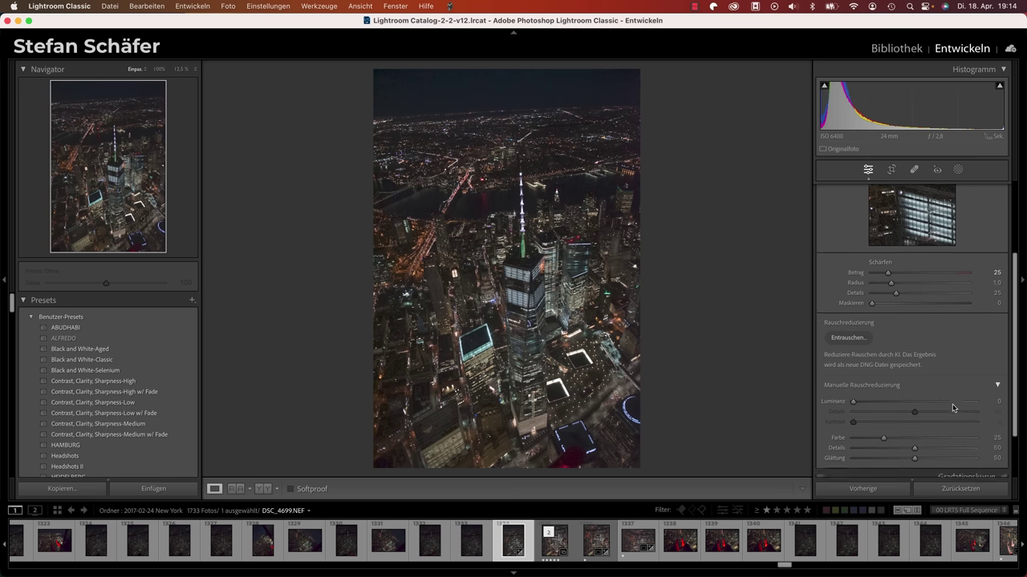
scroll(953, 409, down, 2)
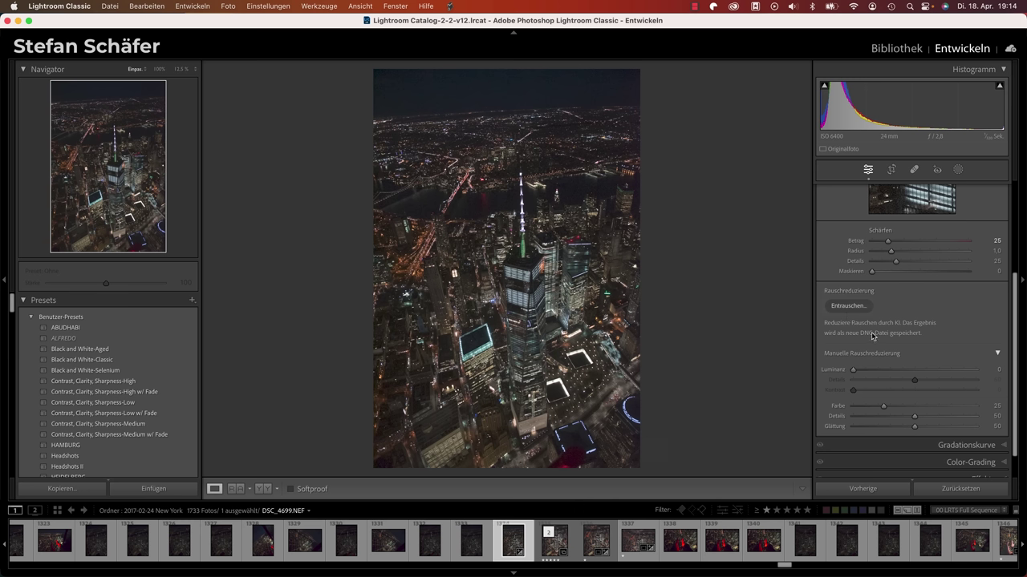
click(847, 309)
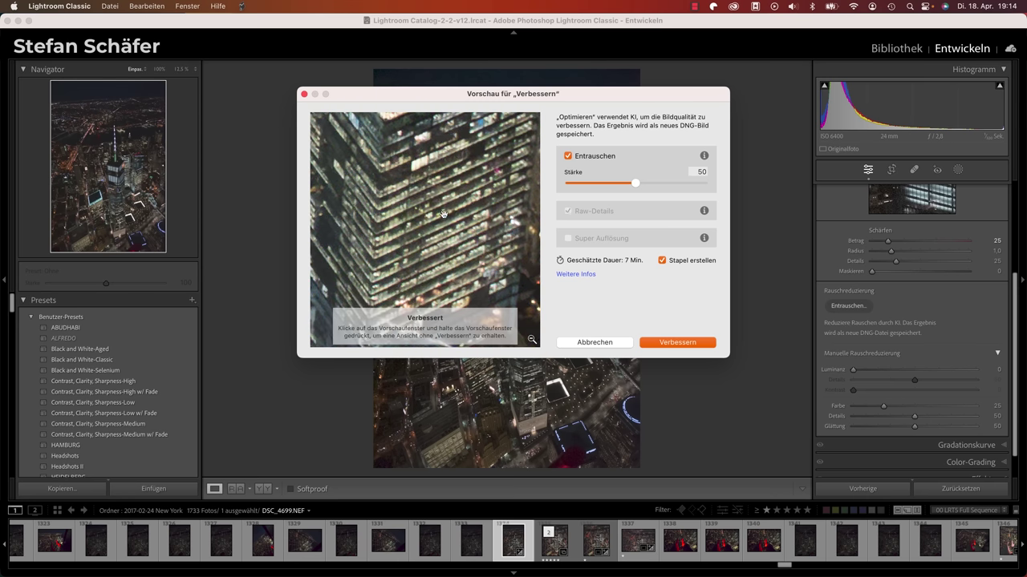
Step: Compare the Entrauschen preview, keep Stärke 50 with Stapel erstellen, and run Verbessern
drag(437, 205, 450, 210)
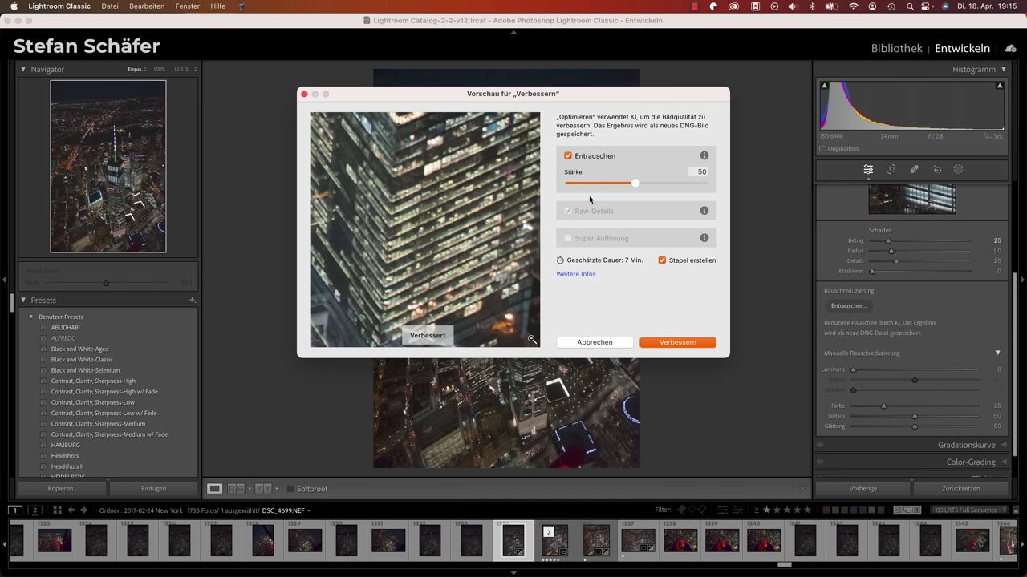
drag(636, 184, 664, 185)
click(675, 344)
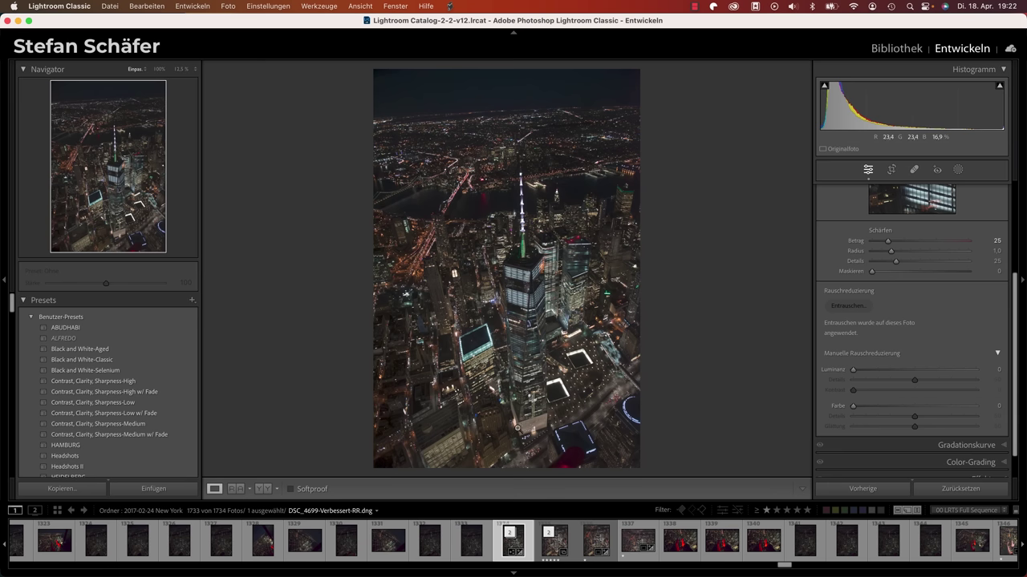
Step: Expand the filmstrip stack to show the denoised DNG beside the original NEF
click(514, 533)
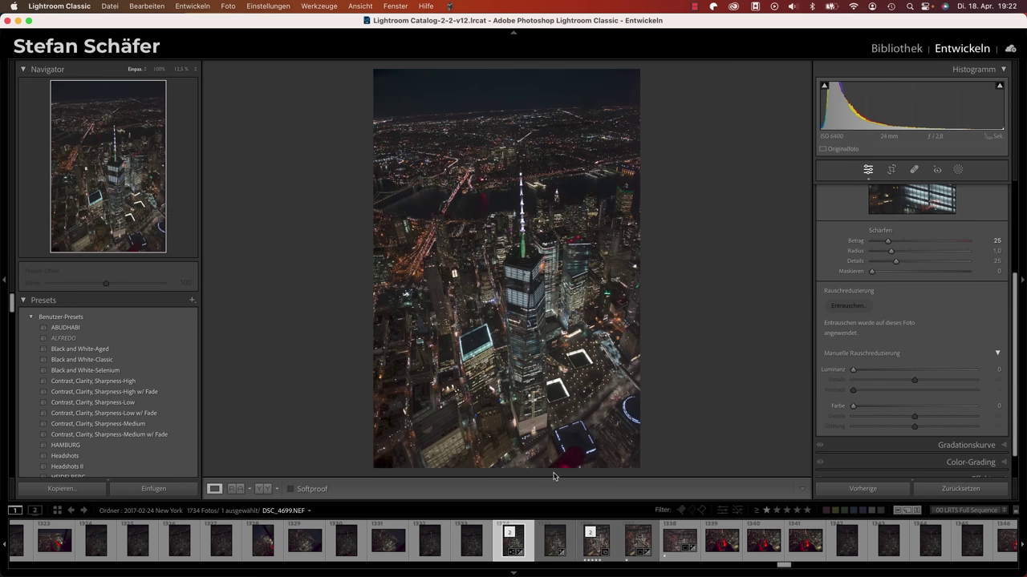
Step: Select both versions, open the Reference view, and zoom both panes to 100% on the tower
super+click(546, 551)
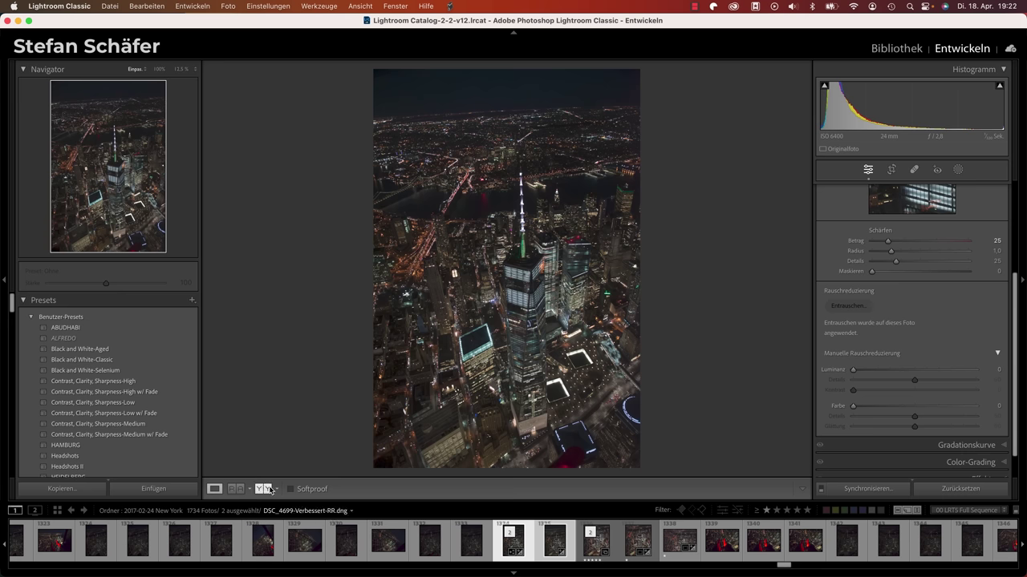
click(236, 489)
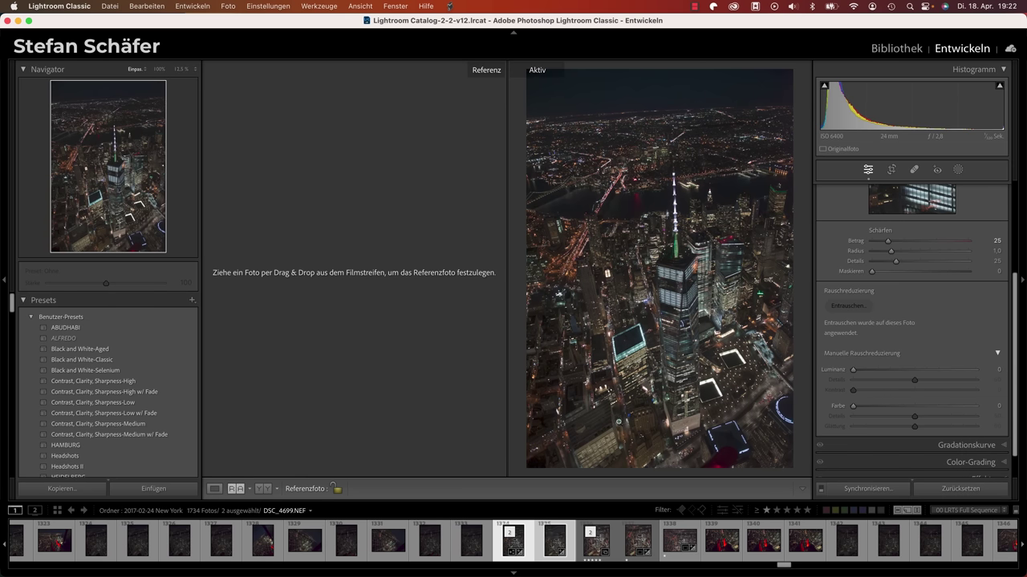
click(691, 277)
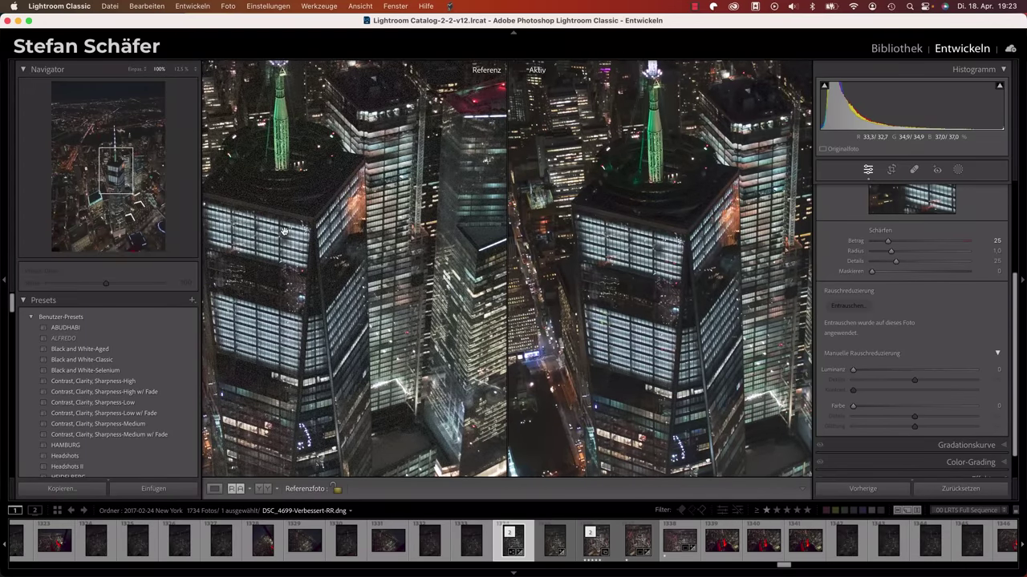
Step: Align both 100% views on the tower, then make DSC_4699.NEF the active photo
drag(284, 231, 321, 244)
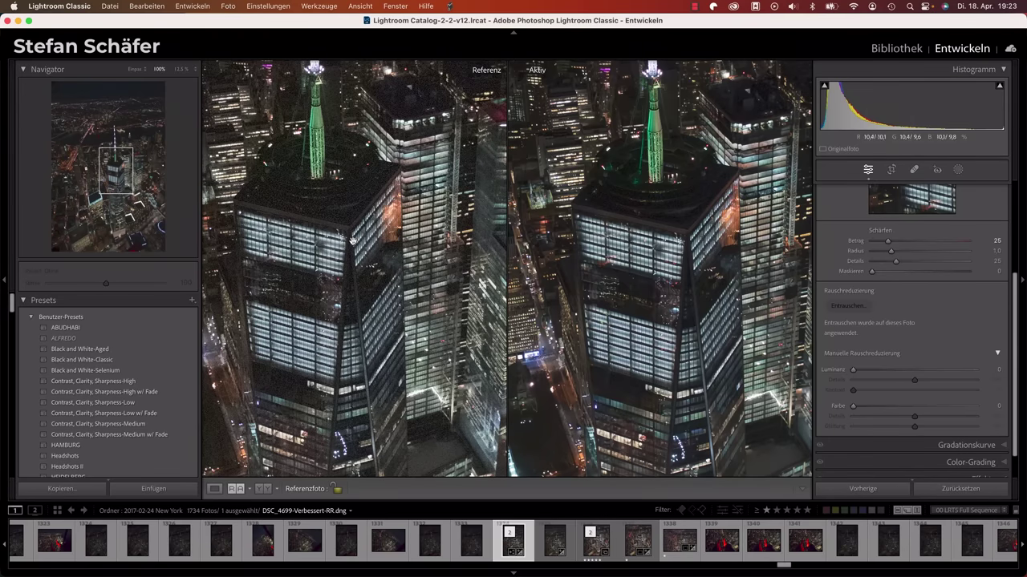
drag(611, 247, 611, 259)
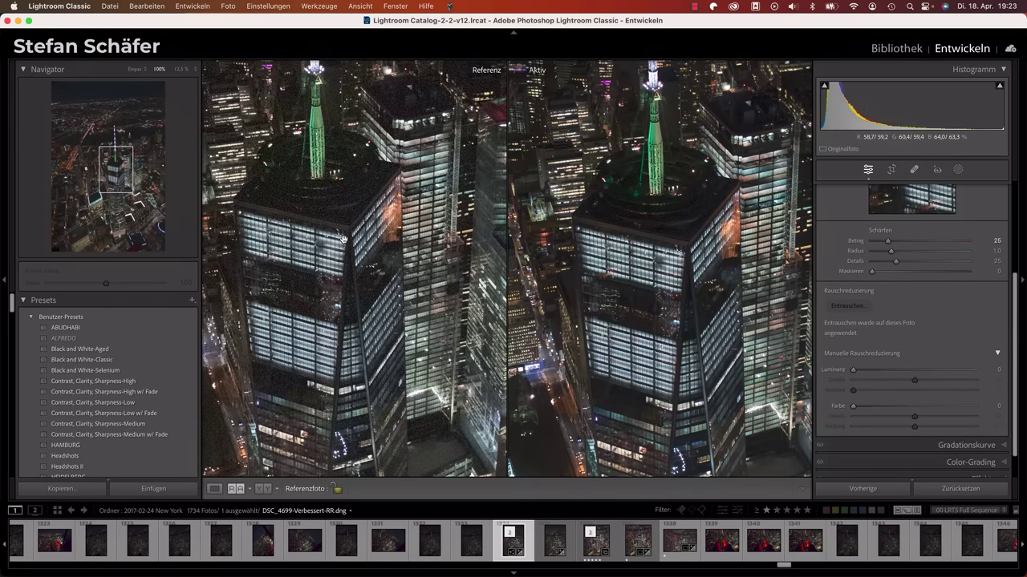
drag(342, 238, 358, 238)
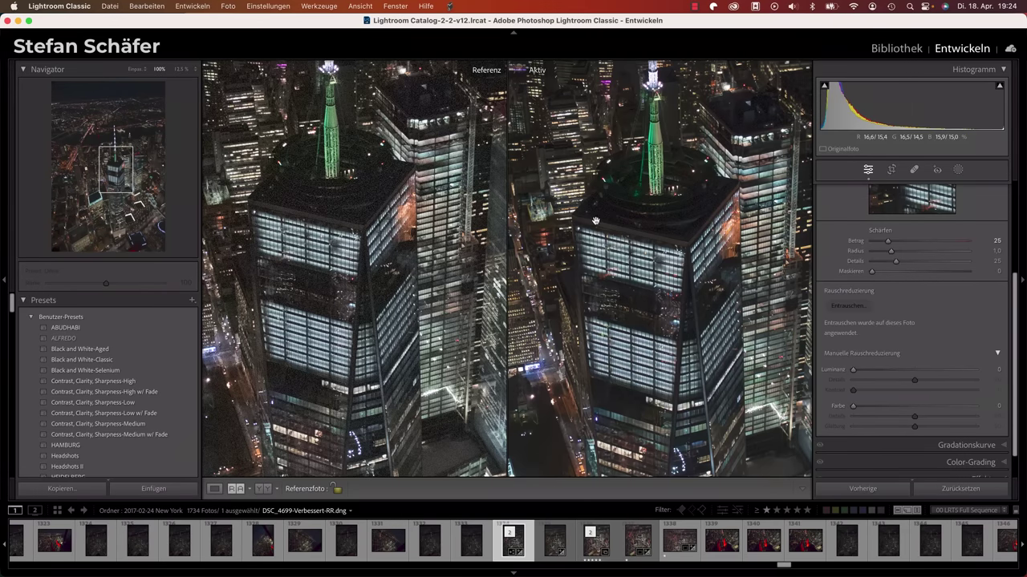
drag(595, 220, 602, 241)
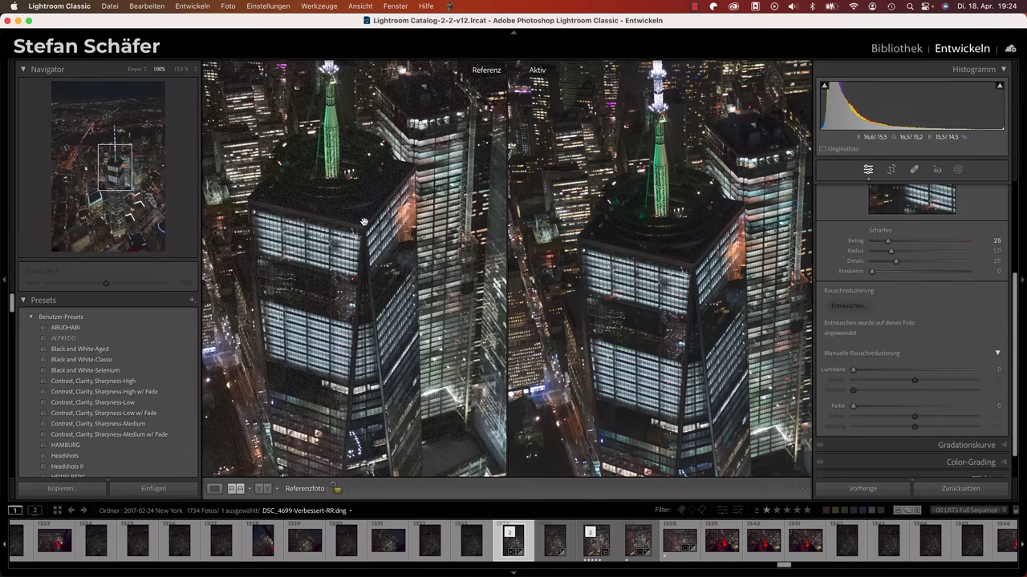
drag(364, 222, 374, 253)
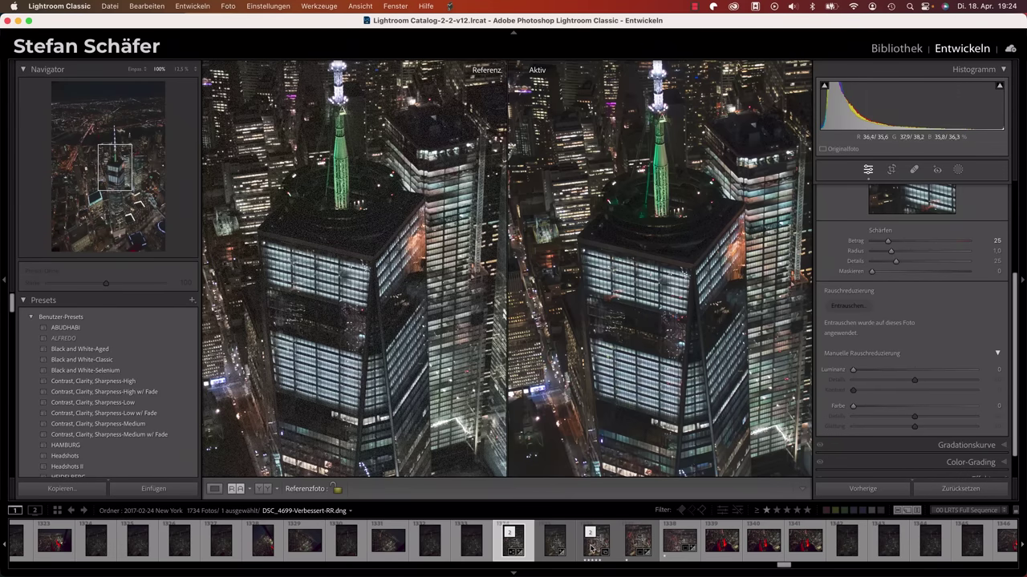
click(550, 560)
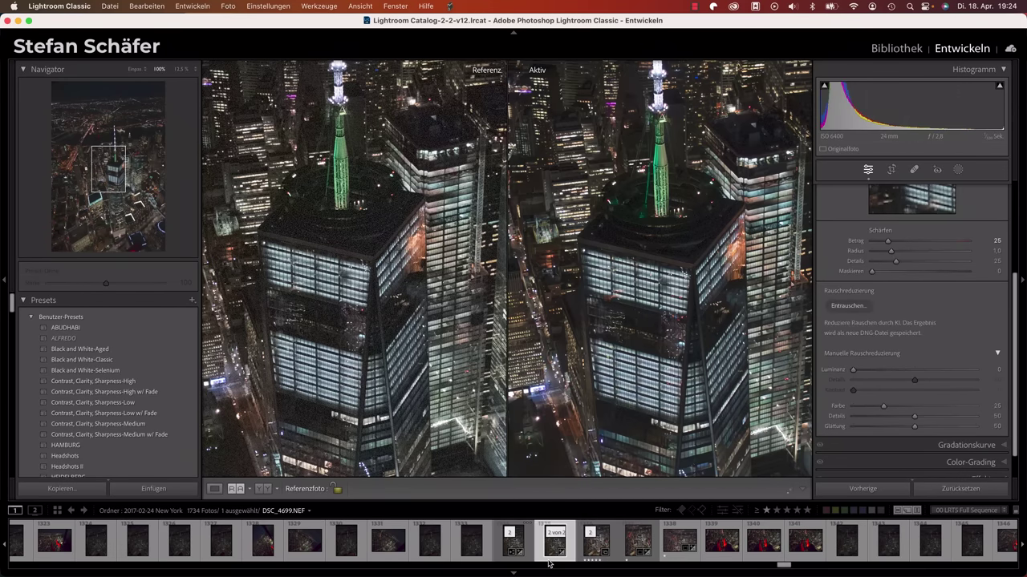
Step: In Loupe view, set the NEF's manual luminance noise reduction to 50 and Kontrast to 20
click(214, 489)
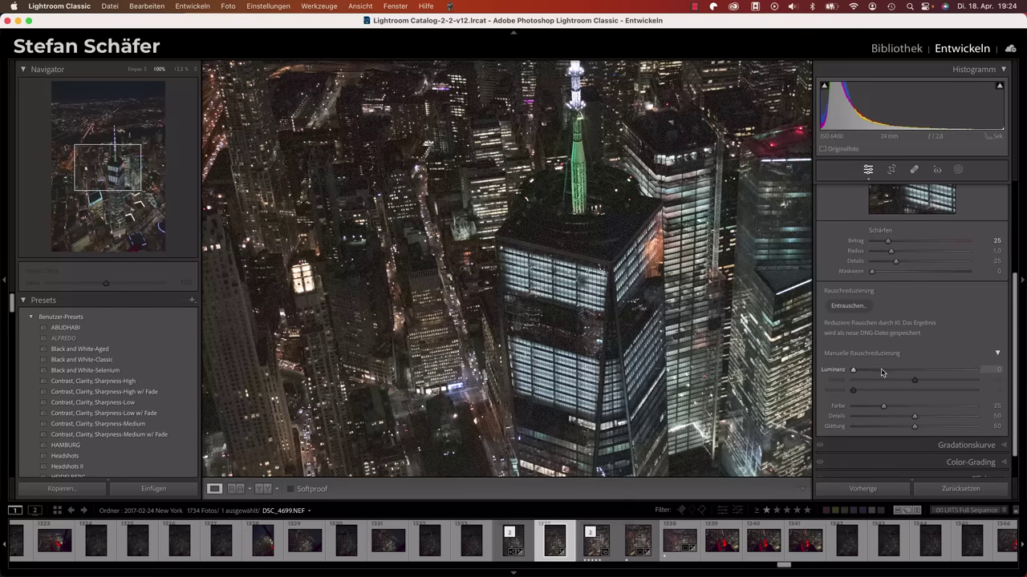
drag(890, 371, 911, 371)
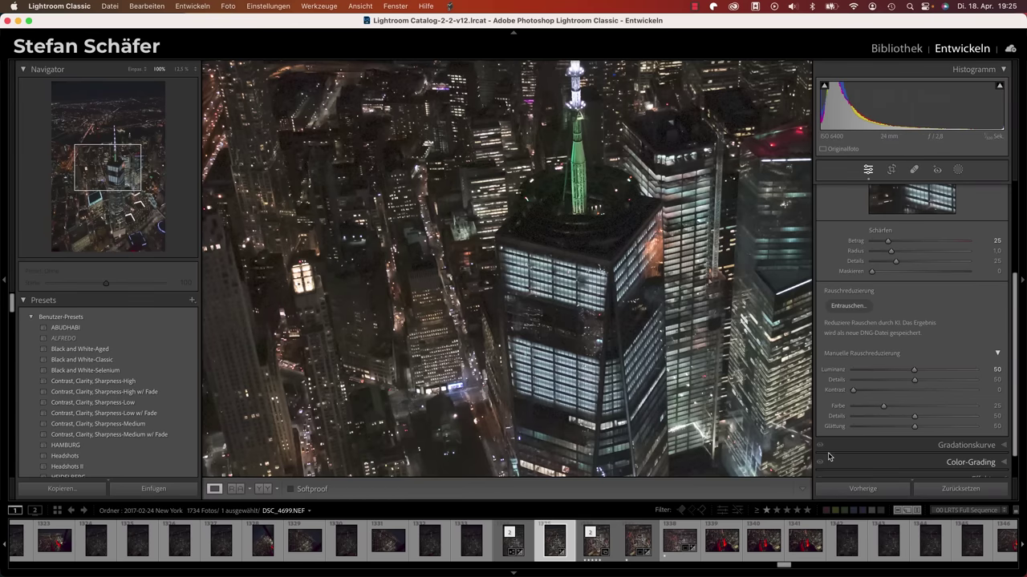
click(878, 391)
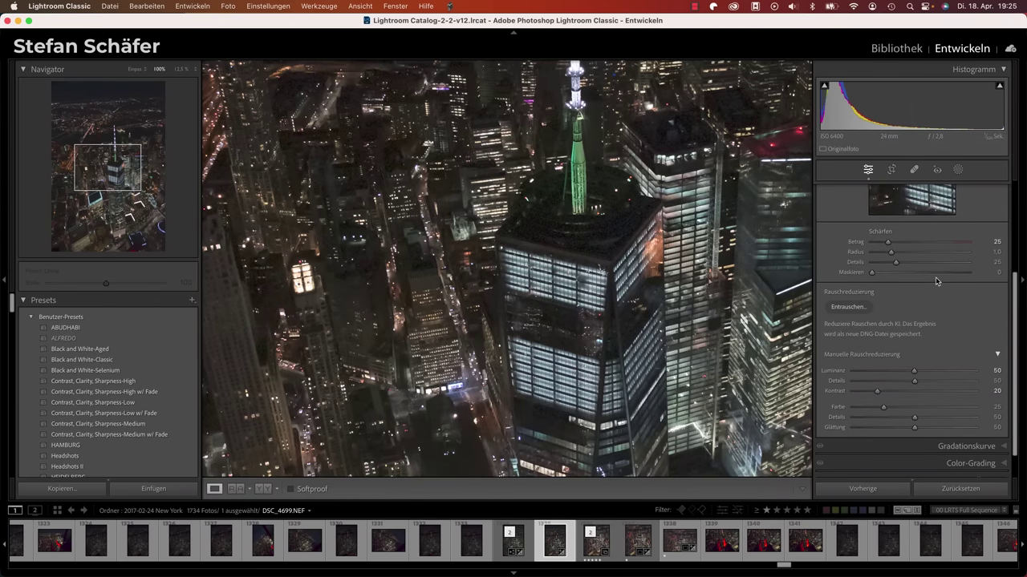
scroll(936, 278, up, 3)
scroll(936, 268, up, 2)
Step: Expand Grundeinstellungen, select the stacked DNG, and open the Reference view with the NEF active
scroll(938, 240, up, 1)
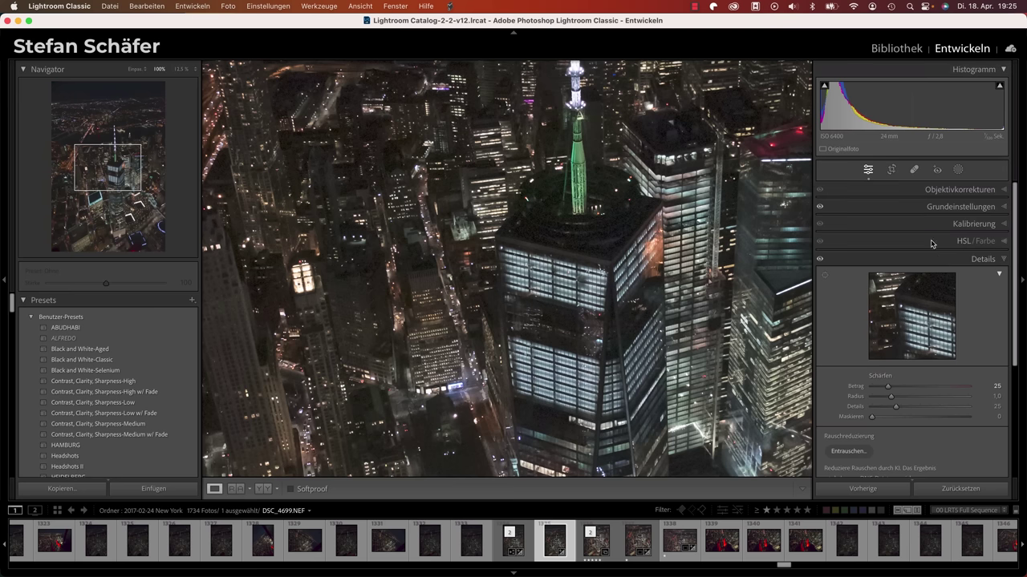
click(938, 207)
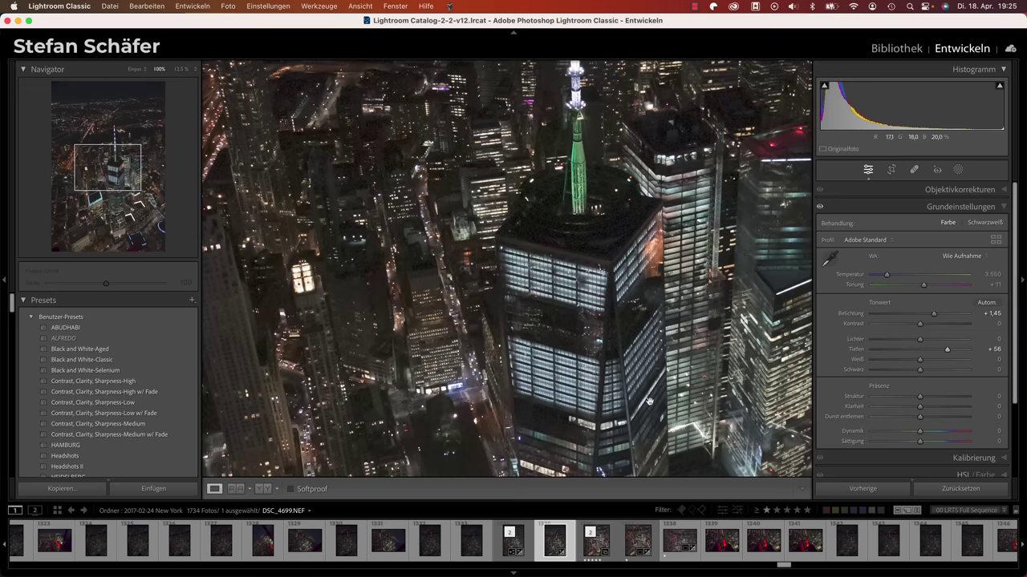
click(509, 548)
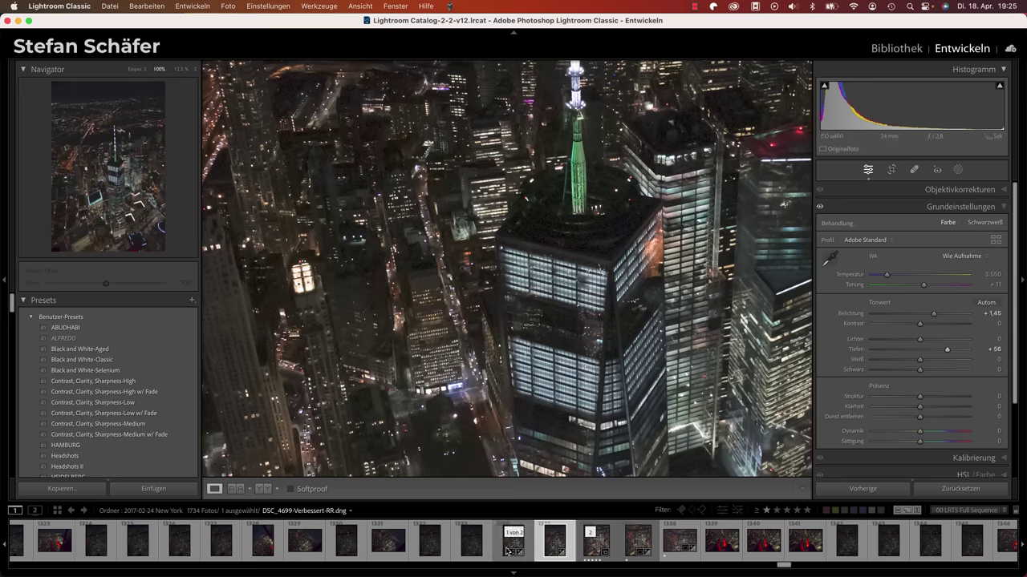
click(236, 488)
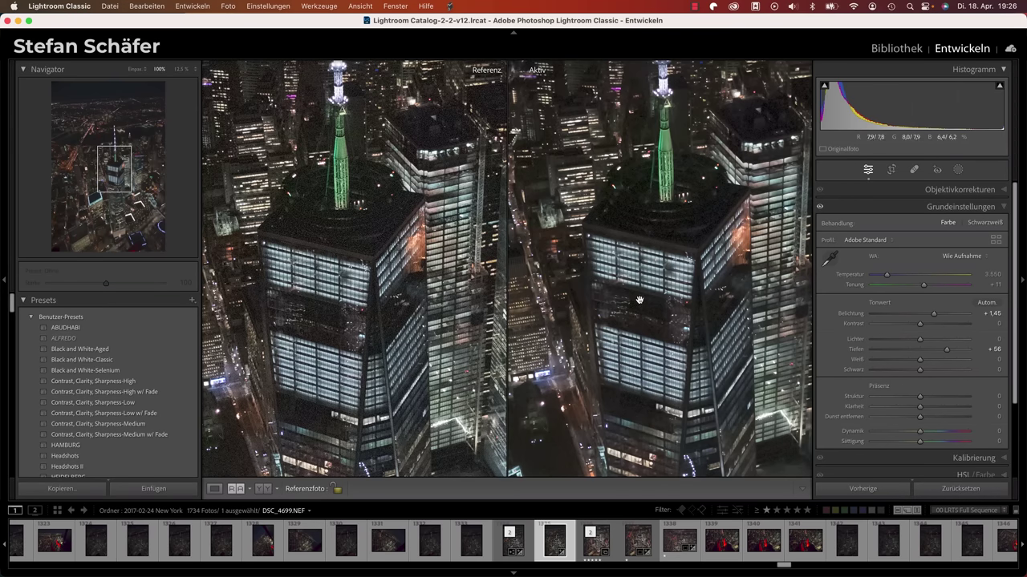
Step: Move the filmstrip selection to DSC_4699-Verbessert-RR.dng using the arrow keys
key(Left)
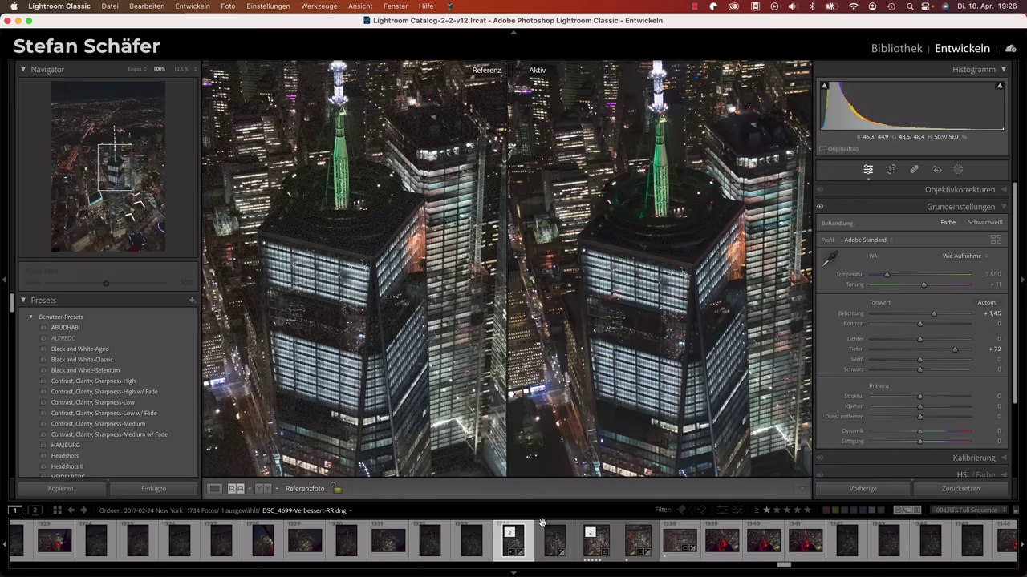
key(Right)
Step: In a fitted Loupe view, set the DNG's contrast +17, exposure +2.00 and highlights −22
click(214, 489)
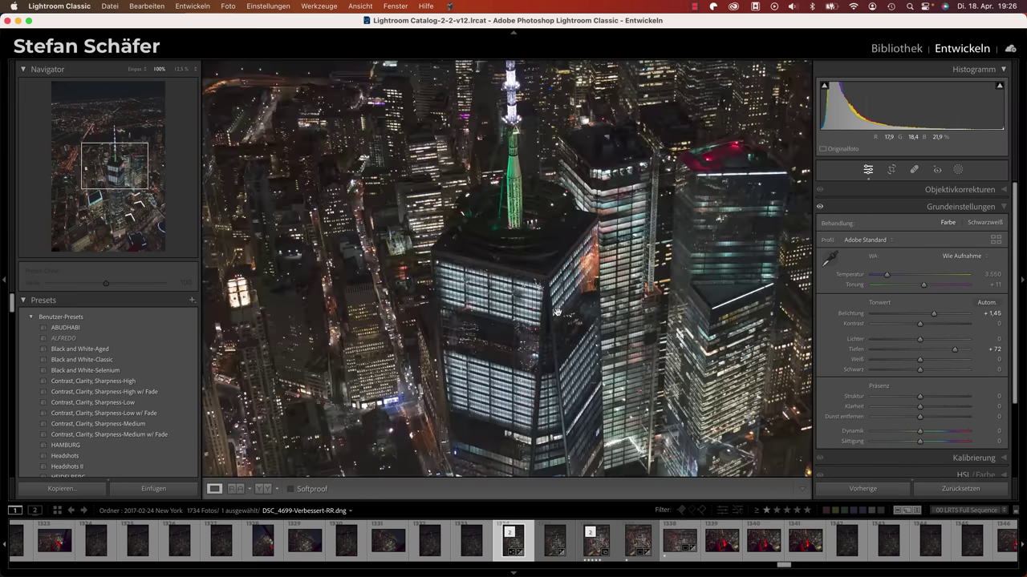
click(555, 315)
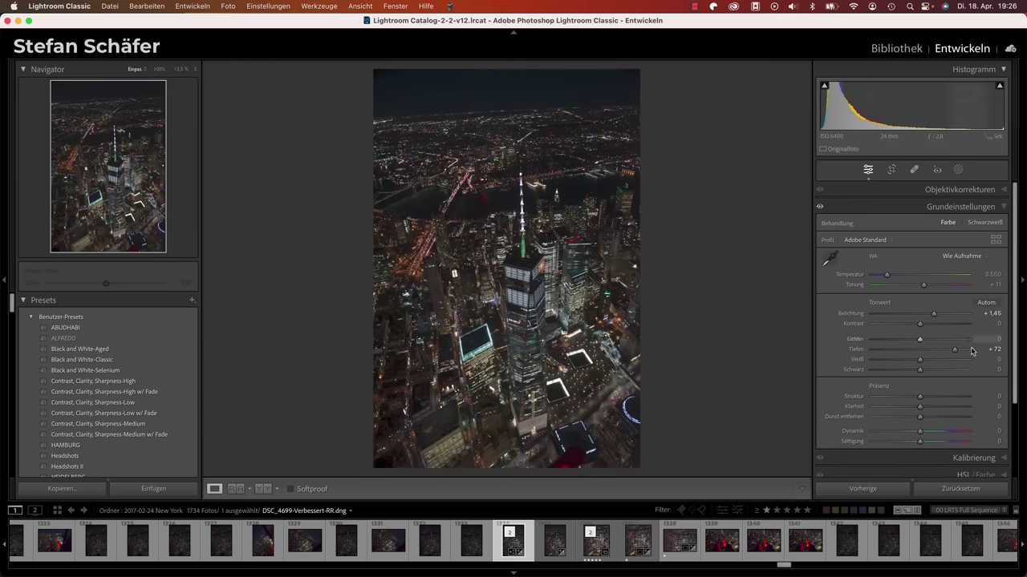
click(928, 324)
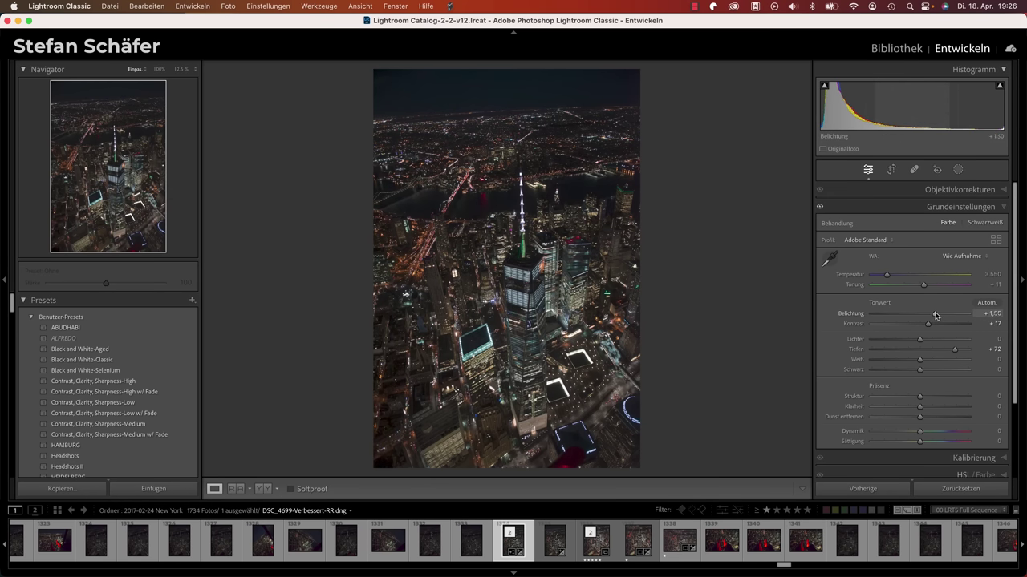
click(938, 315)
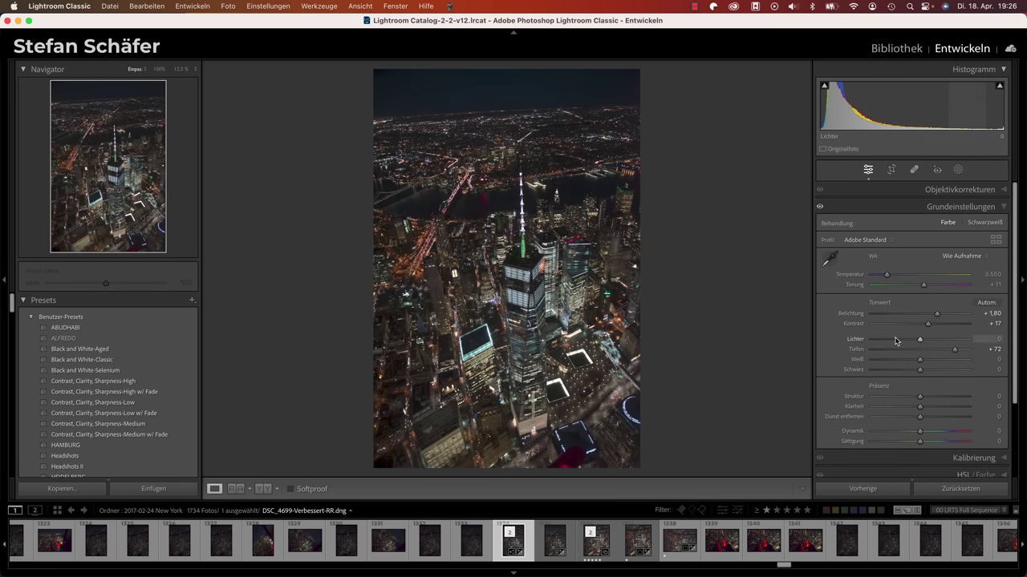
click(899, 340)
drag(899, 340, 909, 340)
click(939, 314)
click(939, 314)
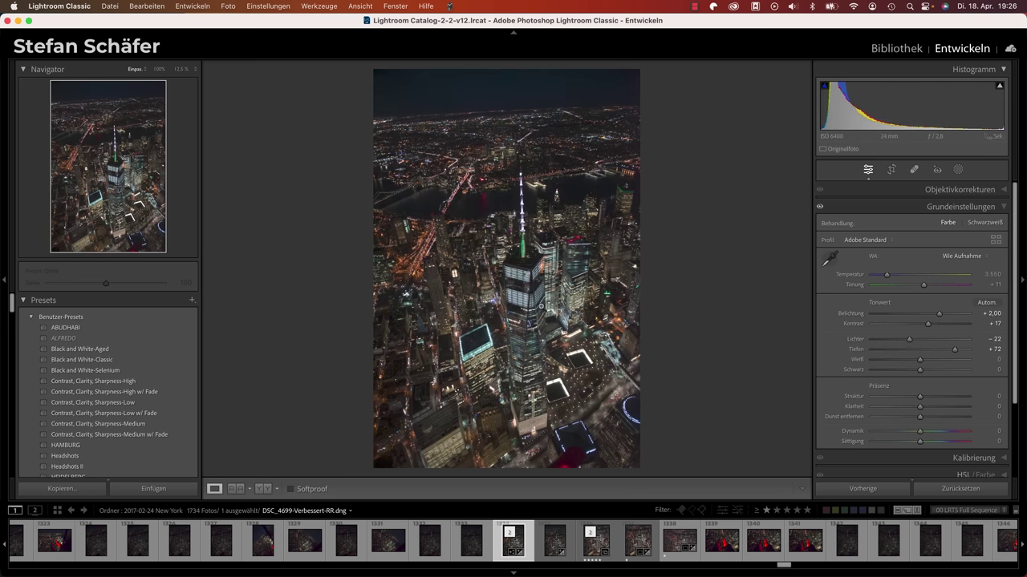
Step: Zoom to 100% on the tower and its base, then back to full frame
click(504, 280)
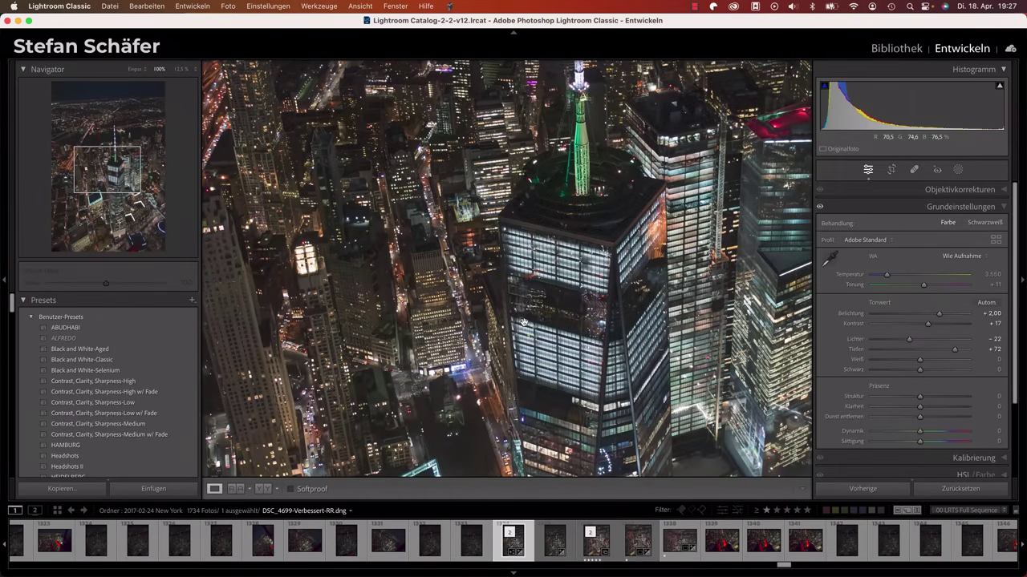
click(524, 322)
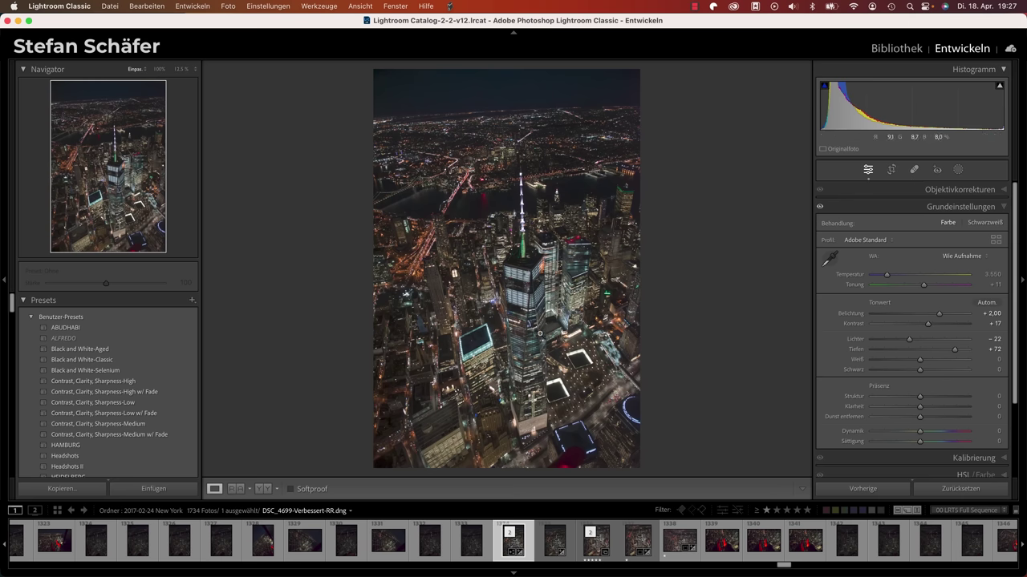
click(539, 334)
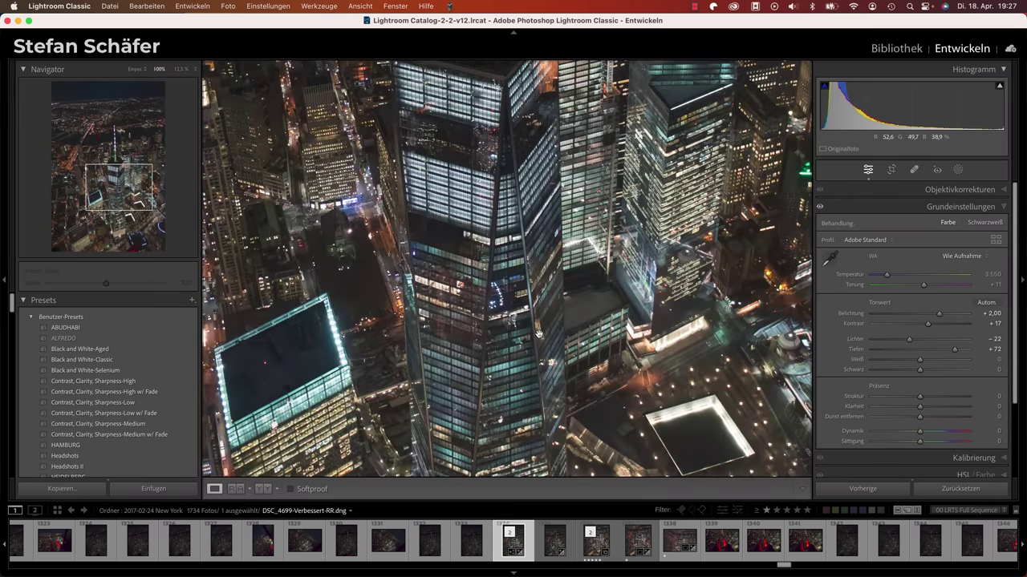
click(539, 334)
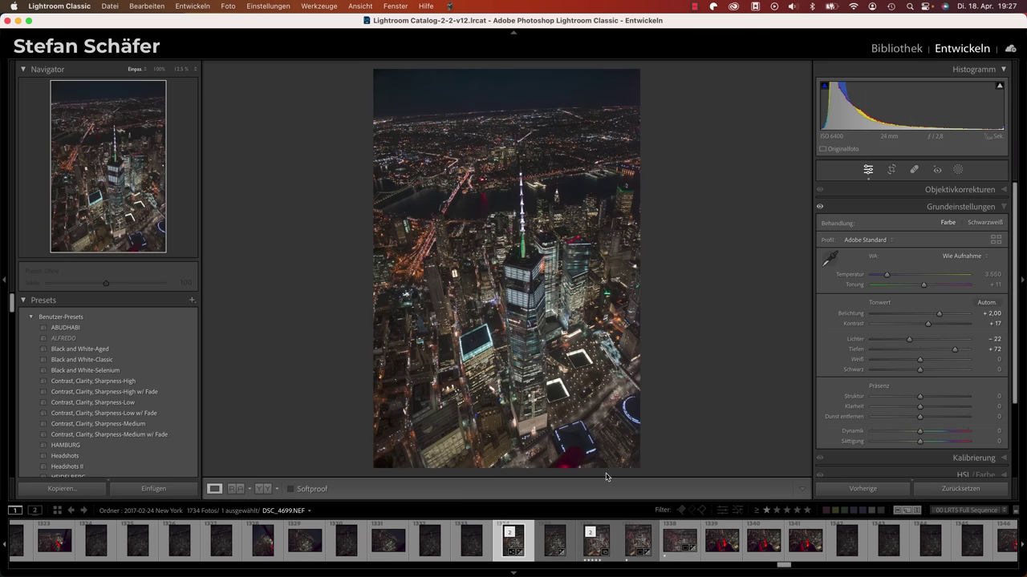
Step: Select photos 1331–1333, open and cancel Verbessern, then expand the Details panel's Entrauschen settings
click(376, 549)
shift+click(469, 554)
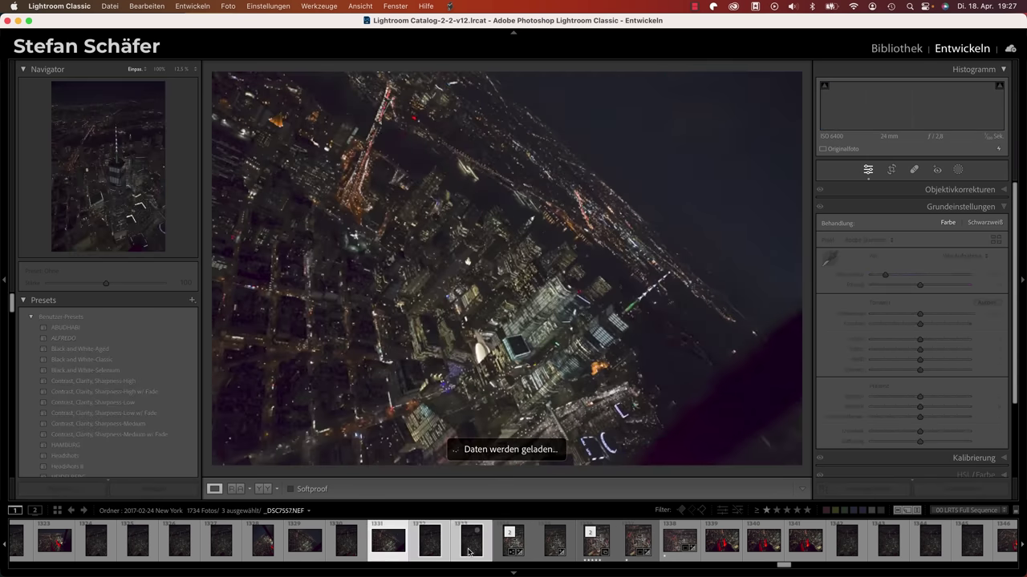
right_click(379, 539)
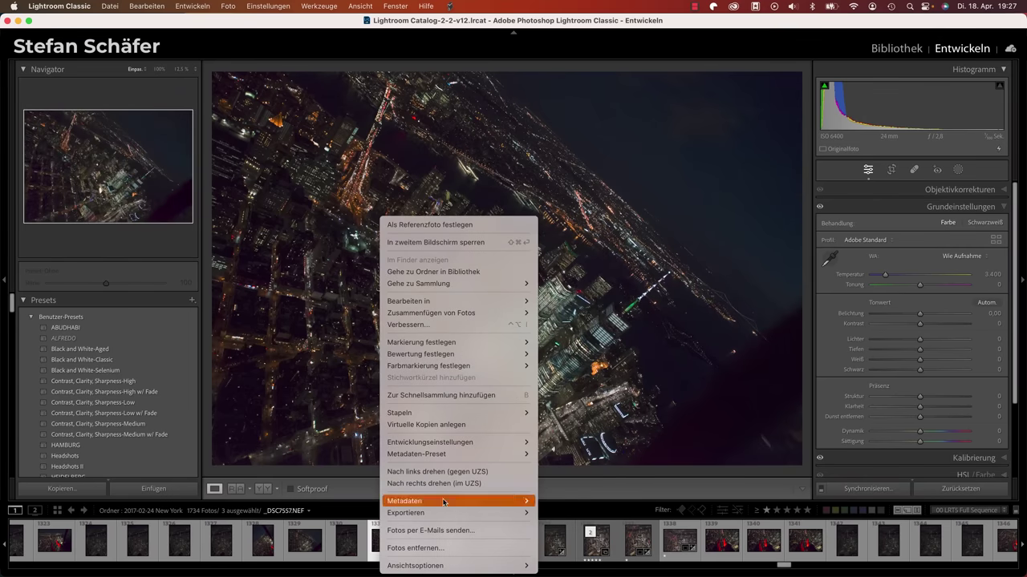
click(495, 325)
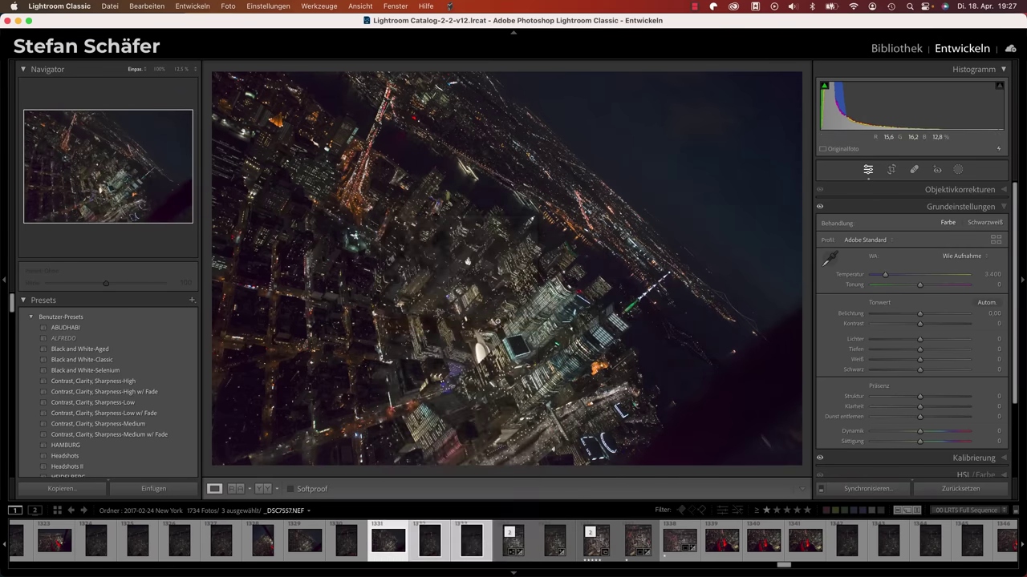
click(594, 343)
scroll(957, 382, down, 3)
click(971, 410)
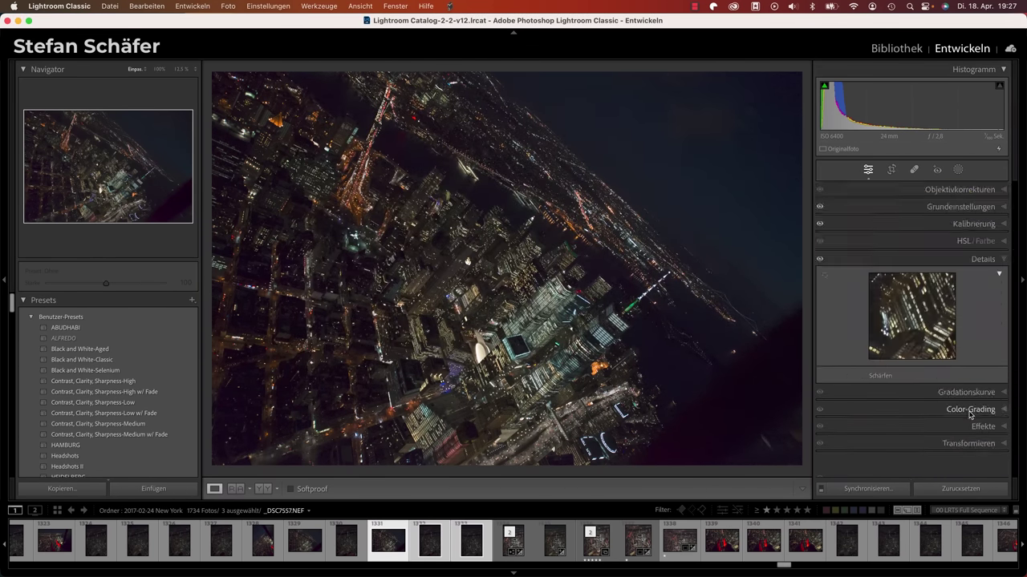